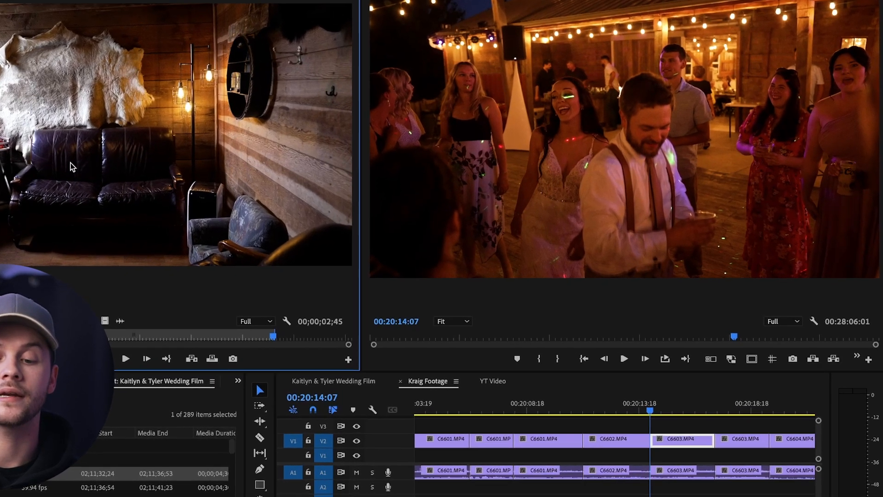
Overwrite the Kraig Footage sequence at 00:20:14:07 with source clip C6323.MP4 and scrub over the inserted clip.
key(period)
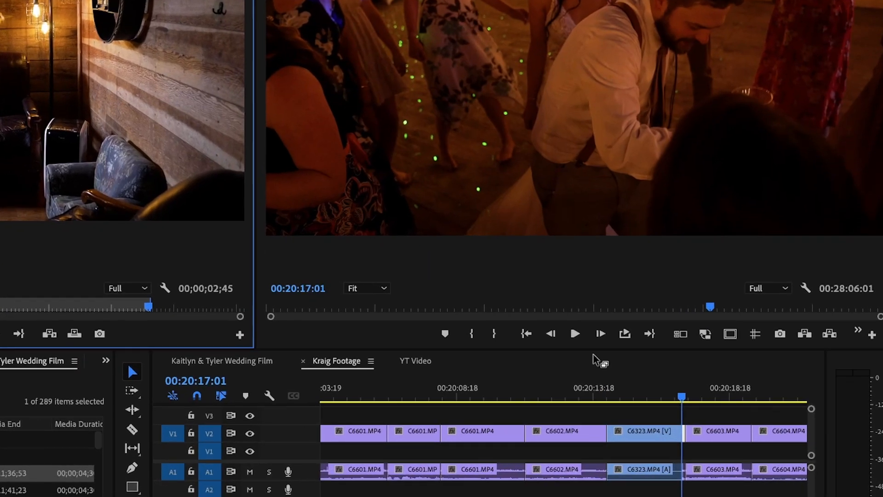
click(629, 369)
drag(683, 394, 645, 396)
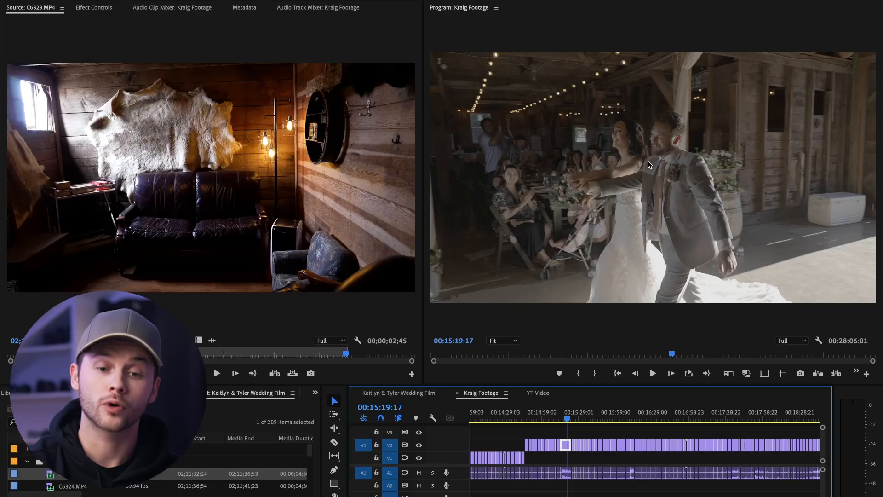
Export the sequence frame at 00:15:43:19 as a JPEG still into the Sirui anamorphic test folder and preview the exported file.
drag(569, 418, 597, 419)
click(587, 212)
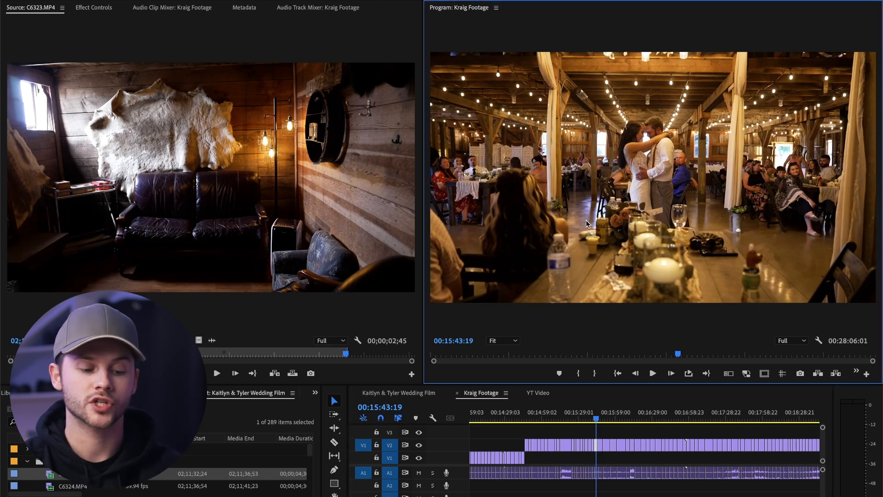
key(shift+super+e)
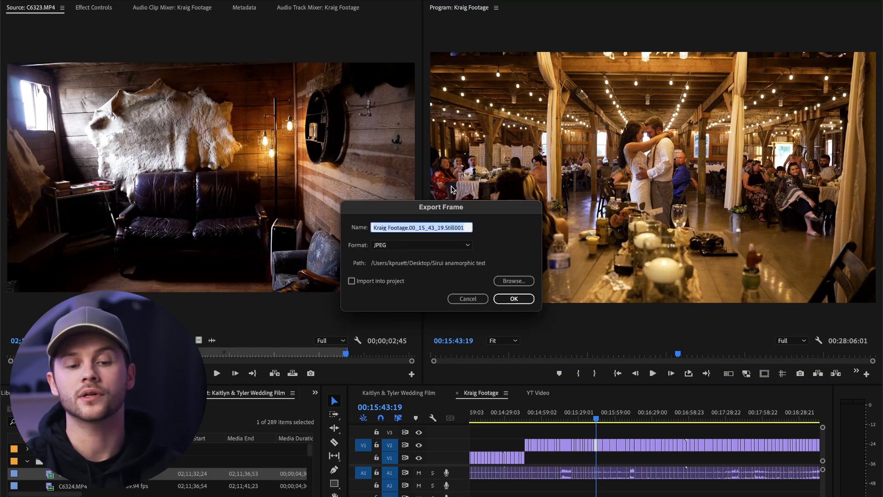
click(465, 247)
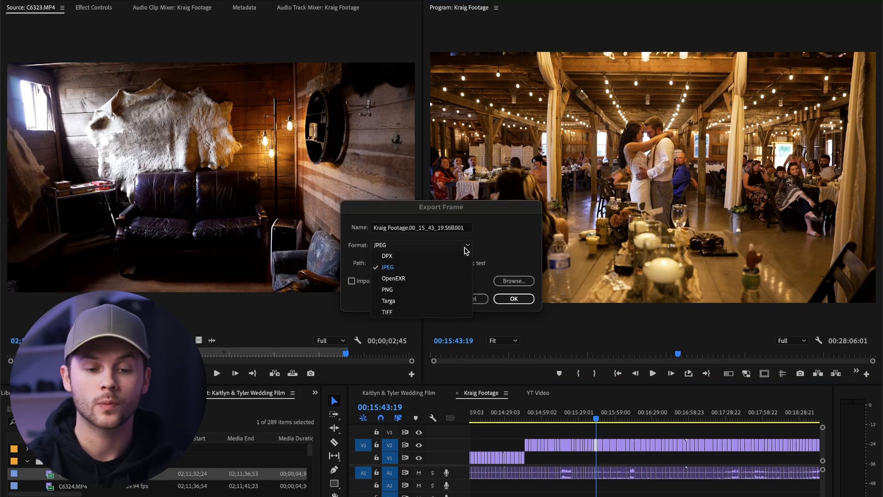
click(433, 269)
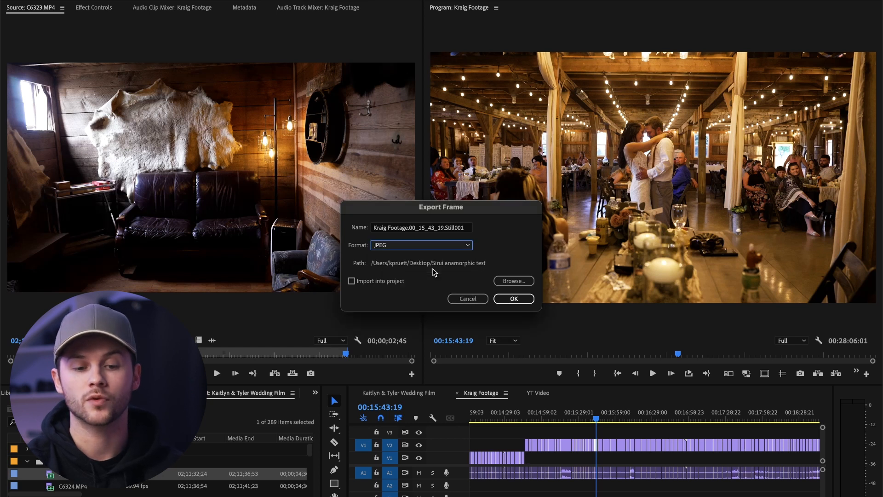
click(512, 285)
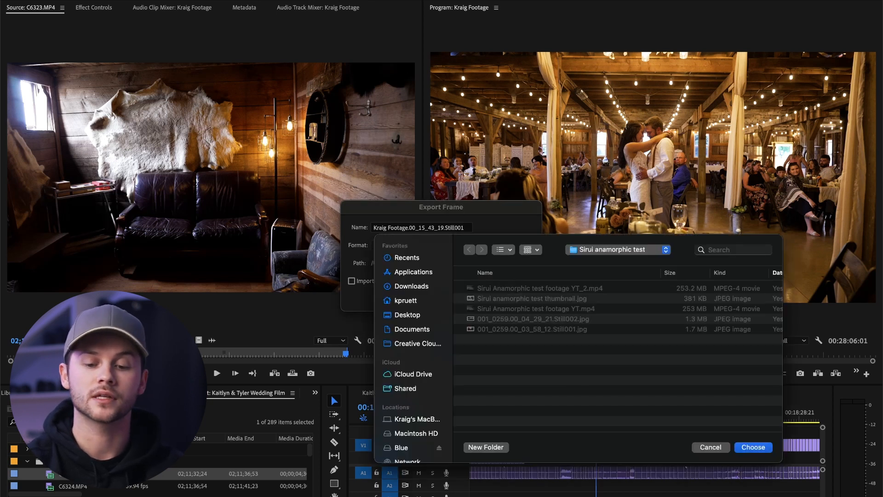
click(711, 447)
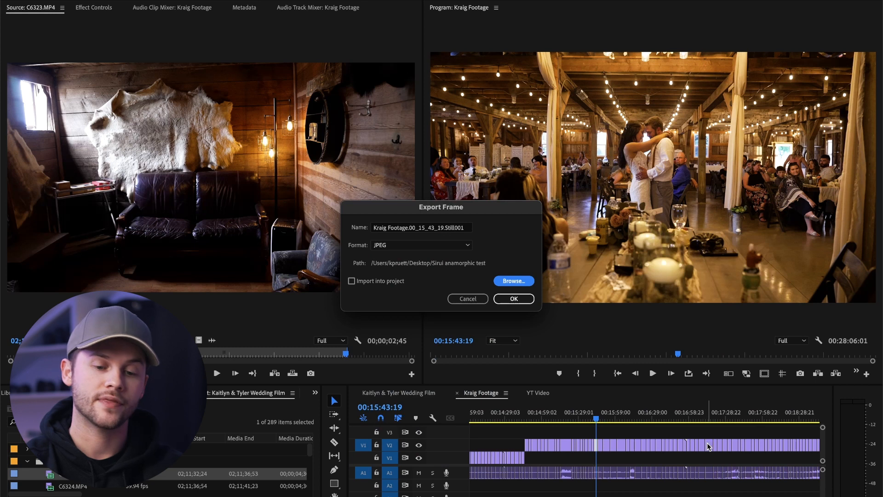
click(514, 299)
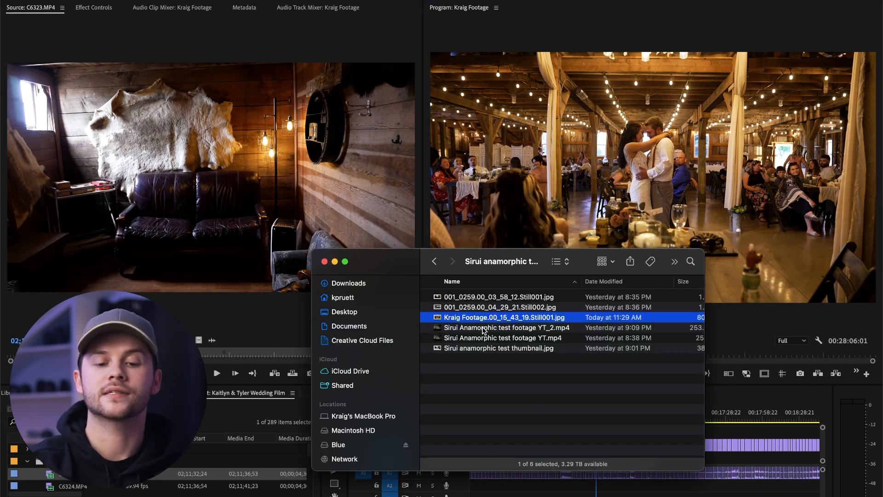
key(space)
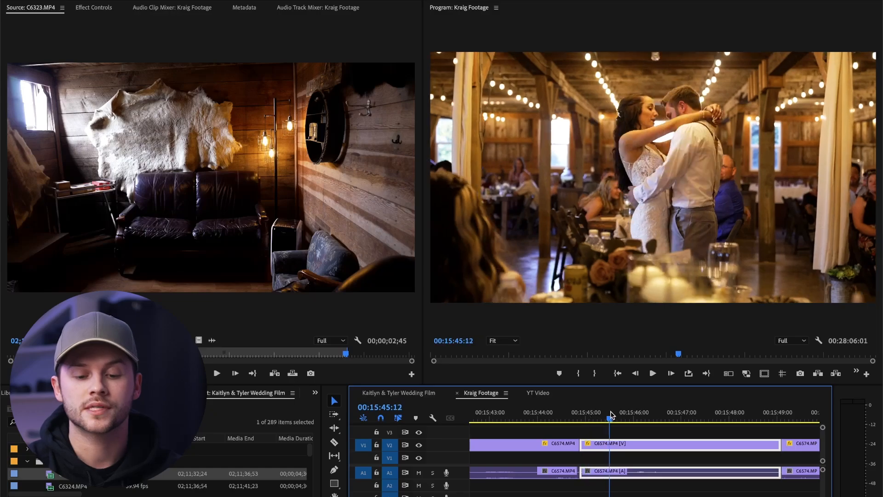
Split the selected C6574.MP4 clip at 00:15:45:22 and 00:15:47:08 with the Razor tool.
drag(610, 419, 630, 421)
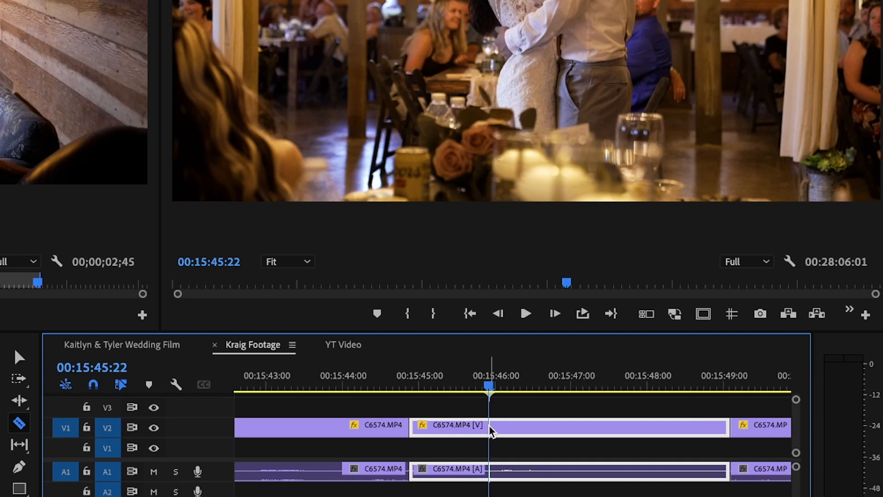
click(491, 428)
drag(490, 385, 598, 390)
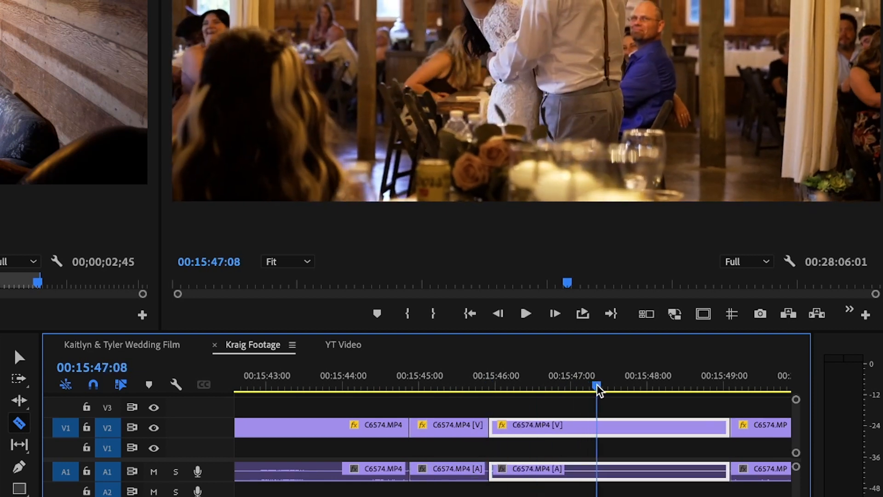
click(601, 428)
Delete the section between the two cuts and move all following clips back to close the gap.
key(v)
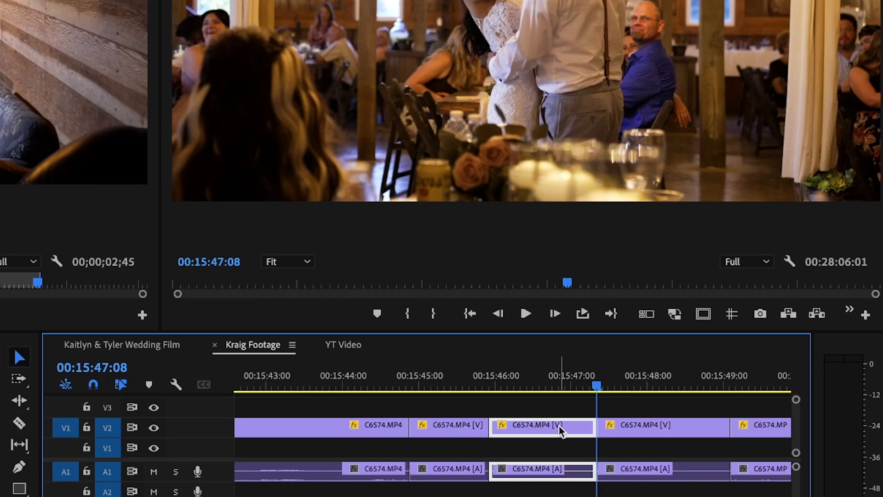
key(Delete)
key(a)
drag(628, 429, 421, 433)
click(450, 382)
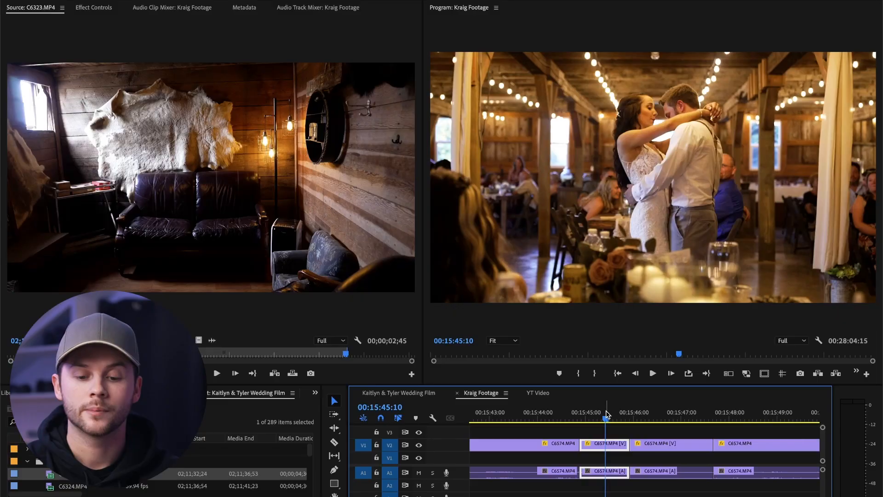
Undo the manual cut, delete and gap-closing edits on C6574.MP4.
key(super+z)
key(super+z)
key(super+z)
Split C6574.MP4 at 00:15:46:01 and ripple trim the start of the following section to the playhead at 00:15:47:12.
drag(606, 415, 707, 420)
click(642, 442)
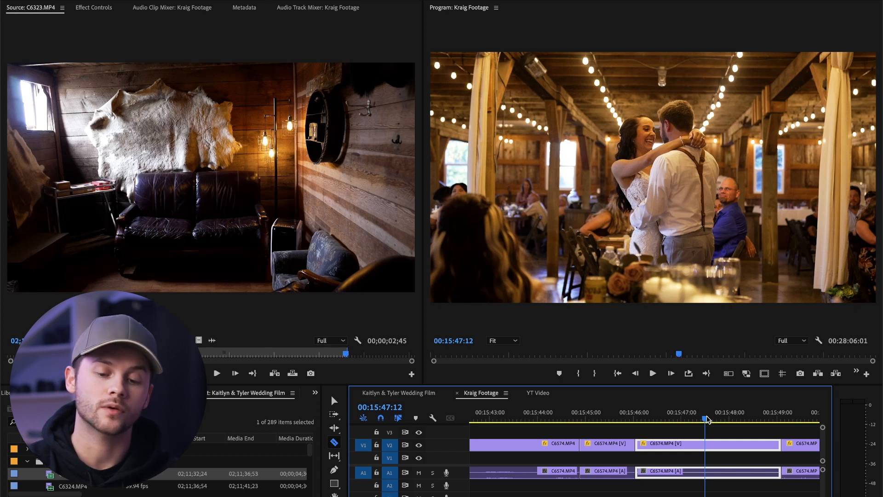
key(q)
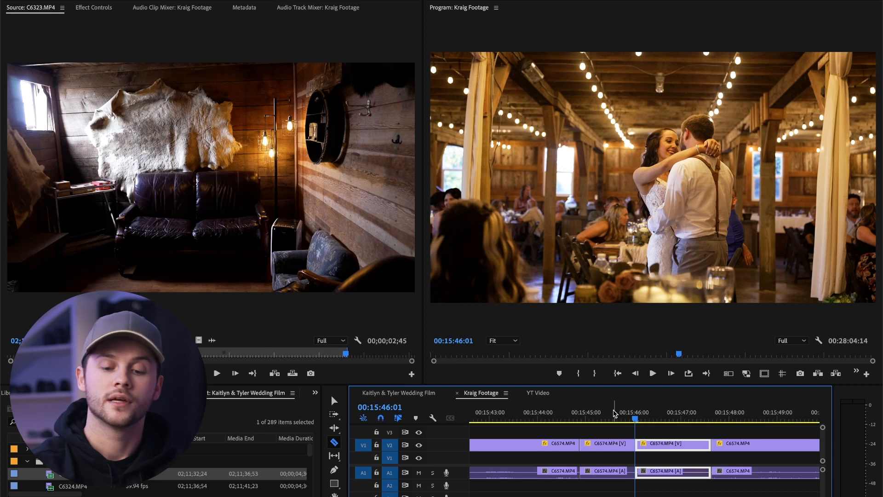
Undo the start trim, then ripple trim the end of the preceding C6574.MP4 section to the playhead at 00:15:45:09.
mouse_move(615, 410)
mouse_down()
mouse_move(573, 415)
mouse_move(604, 420)
mouse_up()
key(super+z)
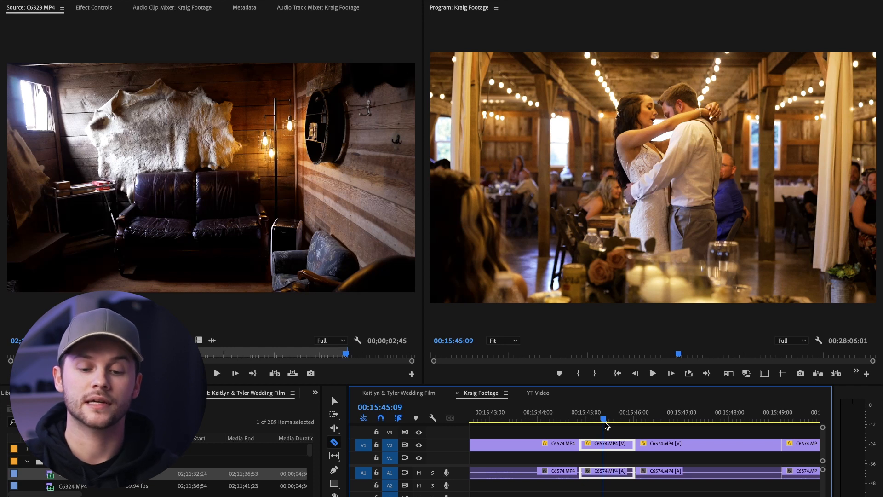
key(w)
mouse_move(605, 416)
mouse_down()
mouse_move(587, 415)
mouse_move(601, 416)
mouse_up()
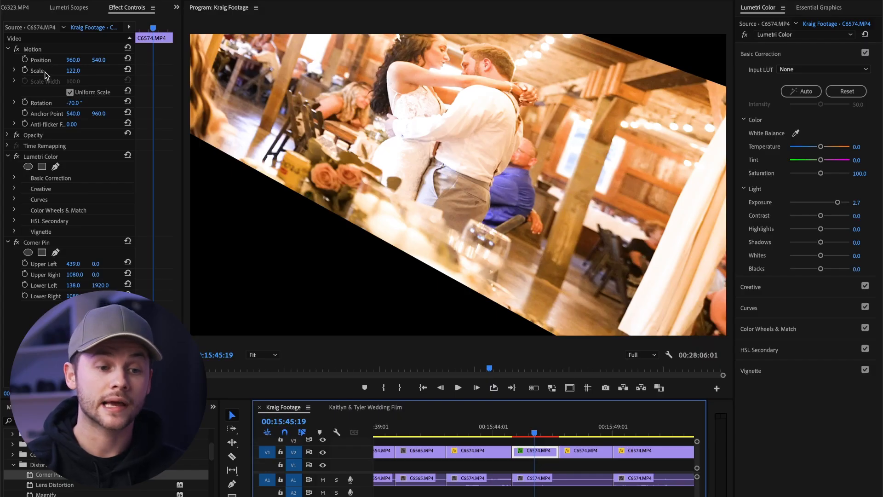
Examine the Lumetri Color and Corner Pin effects on the tilted C6574.MP4 clip and compare it with the following clip.
click(45, 157)
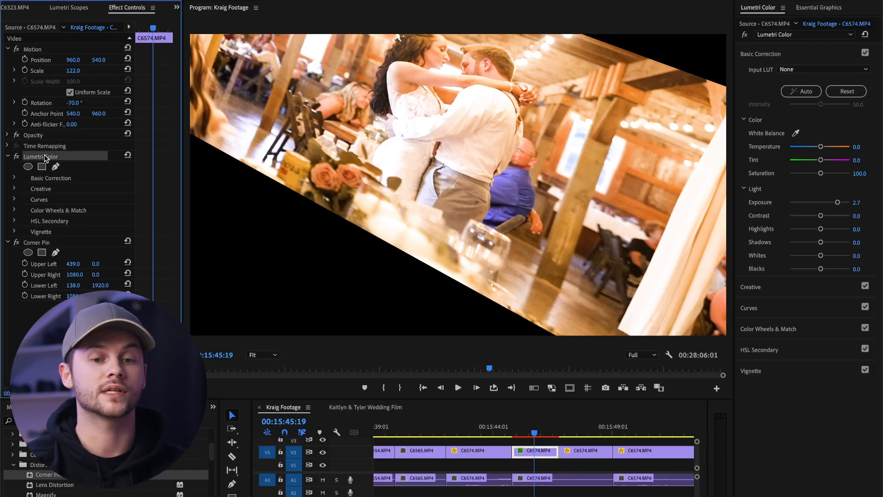
click(44, 243)
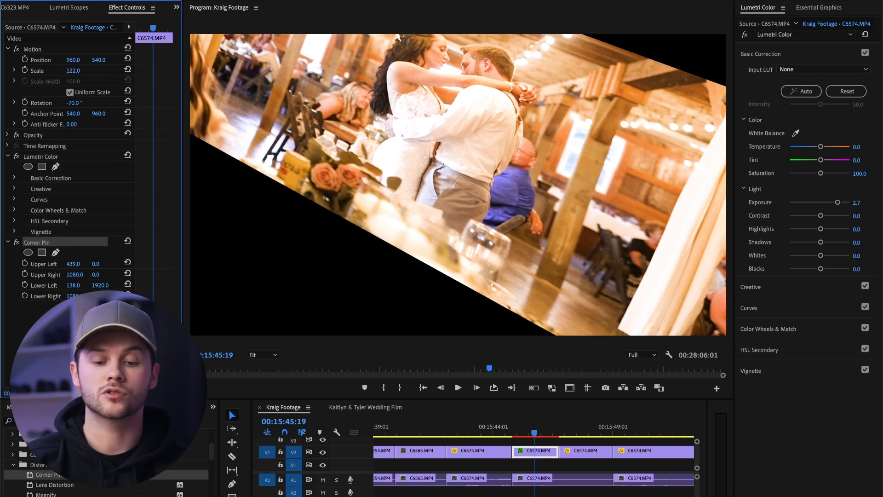
drag(534, 433, 568, 435)
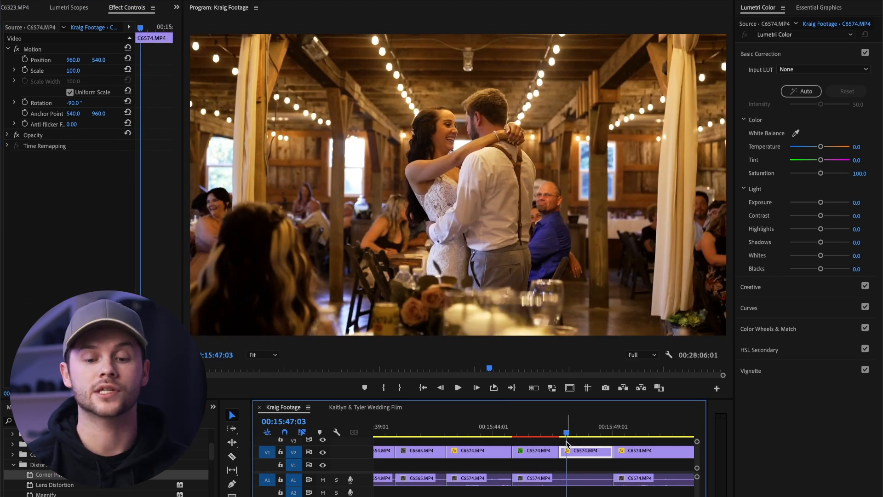
Copy the tilted C6574.MP4 clip and paste its Motion, Lumetri Color and Corner Pin attributes onto the following clip.
click(537, 451)
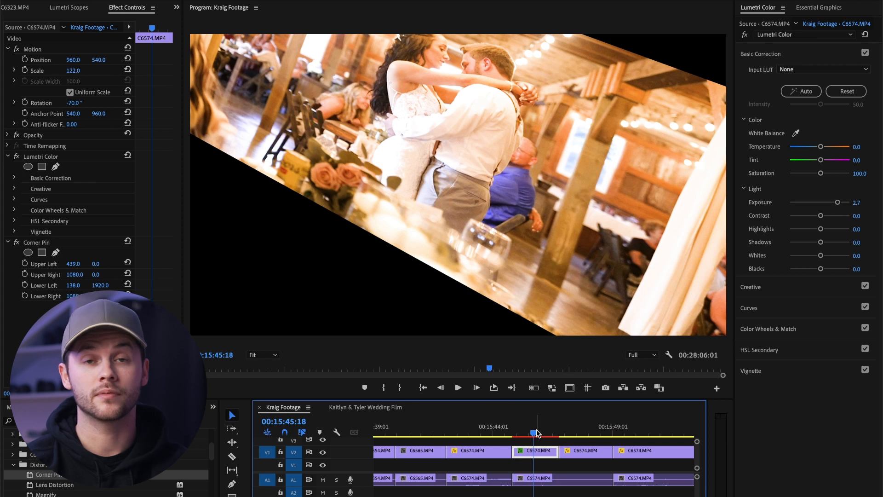
drag(537, 432, 578, 442)
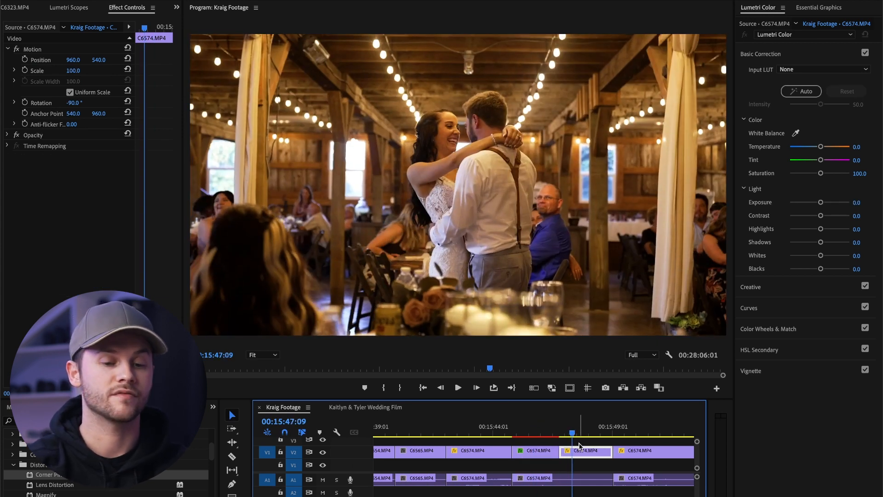
key(ctrl+alt+v)
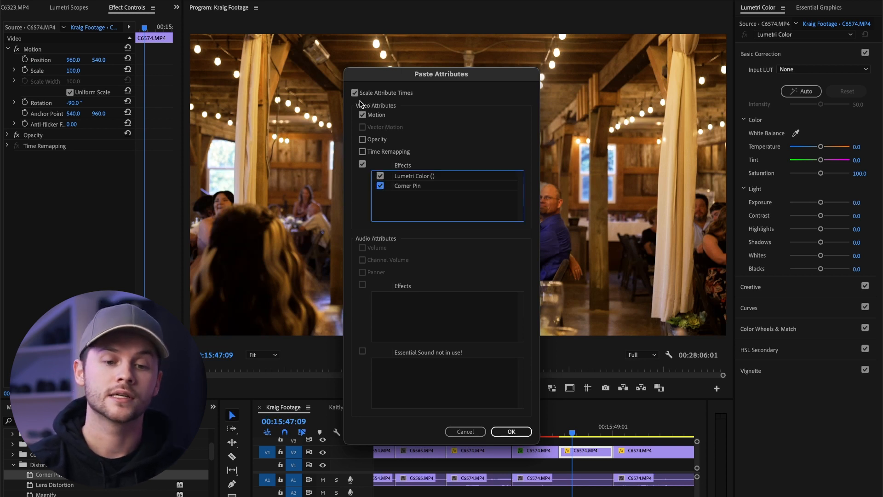
key(Return)
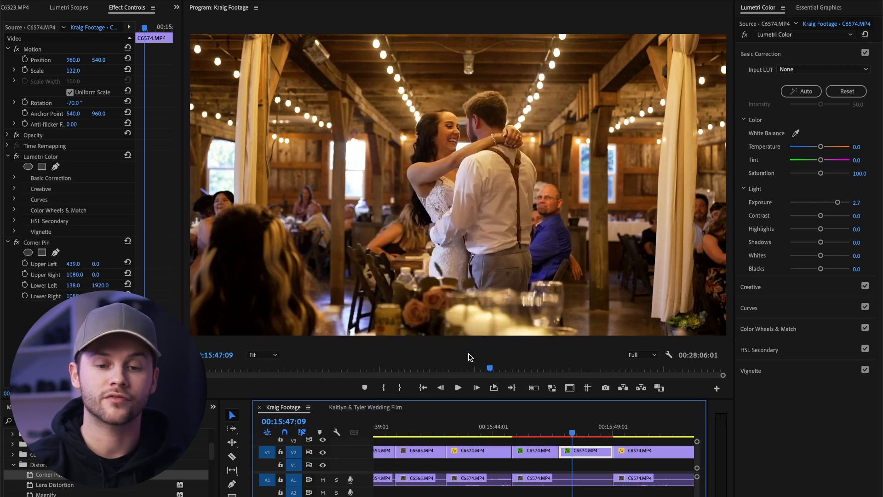
drag(570, 431, 550, 431)
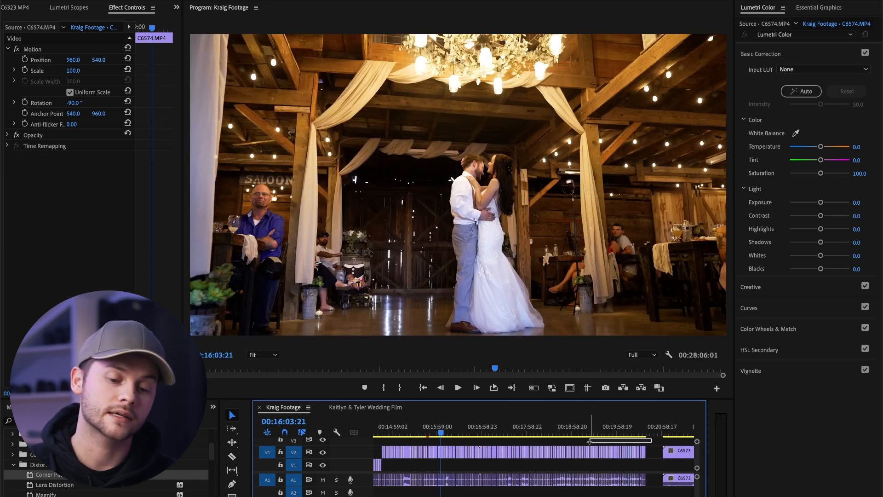
Select the V2 clips from 00:16:03:21 onward, paste the same copied attributes onto all of them, and scrub through the result.
drag(590, 442, 442, 453)
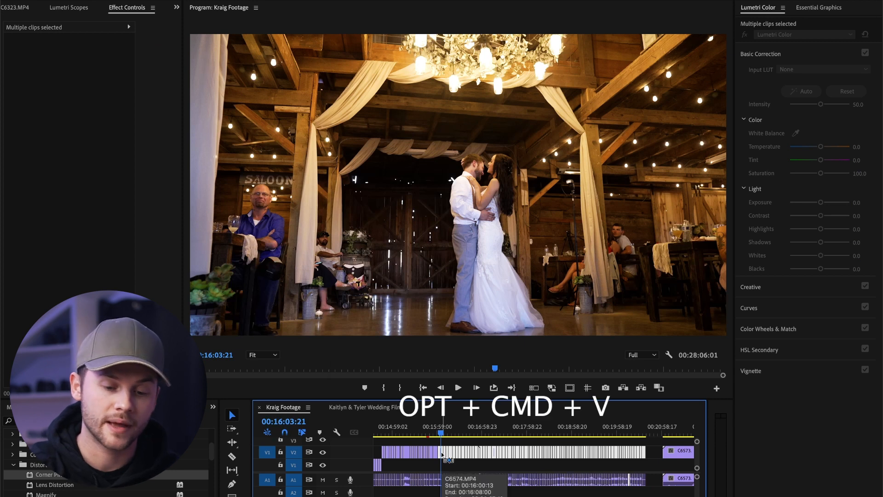
key(alt+super+v)
key(Return)
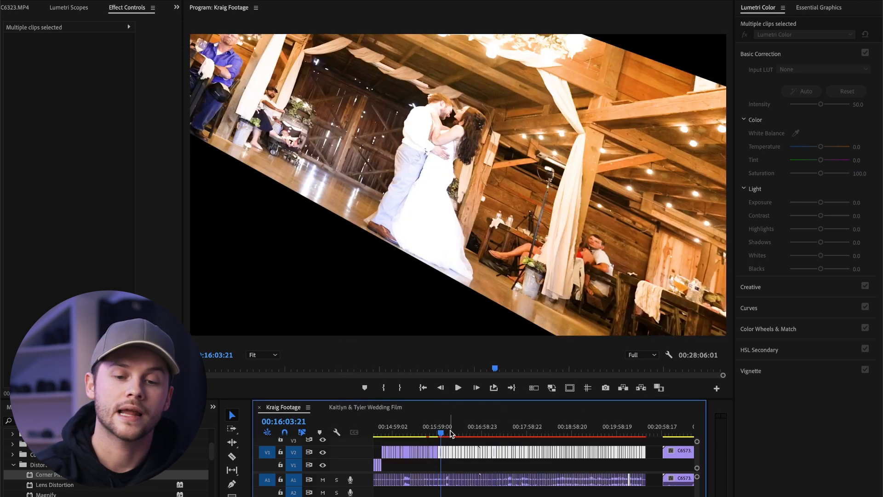
drag(471, 433, 509, 433)
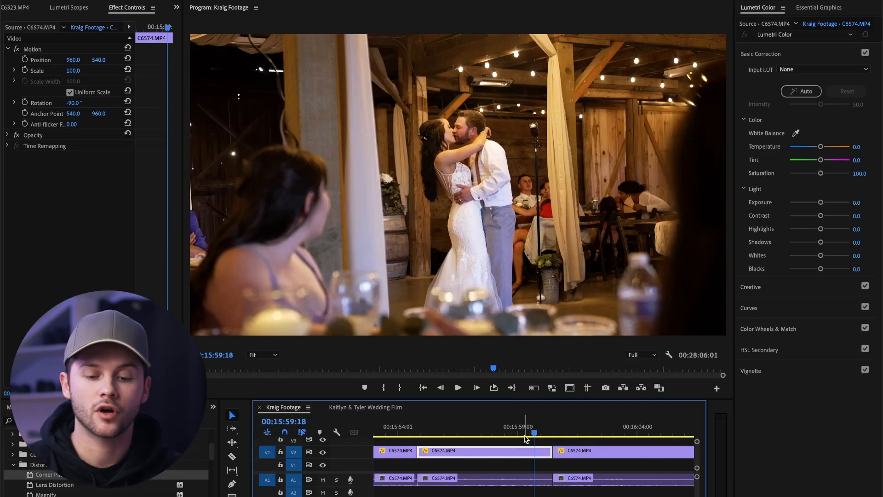
Apply the default Cross Dissolve transition to the cut between the C6574.MP4 clips at 00:16:00:13.
drag(533, 433, 547, 432)
click(552, 451)
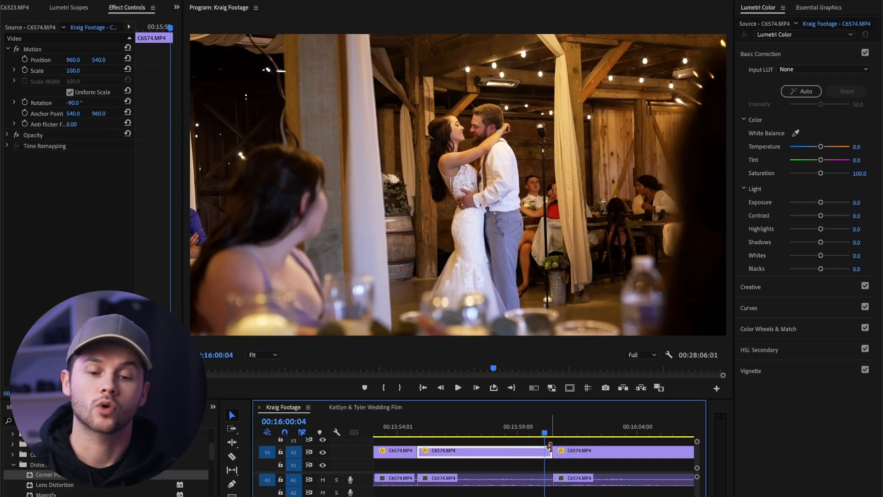
drag(553, 431, 560, 431)
key(equal)
key(equal)
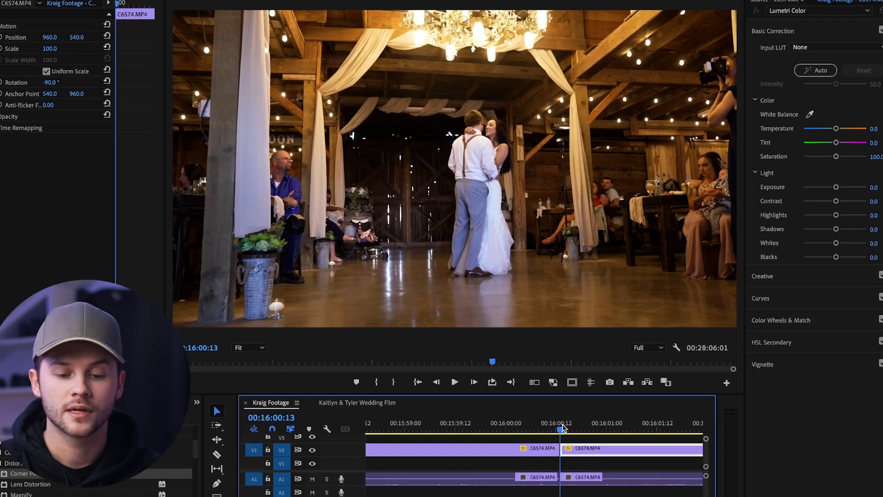
click(558, 452)
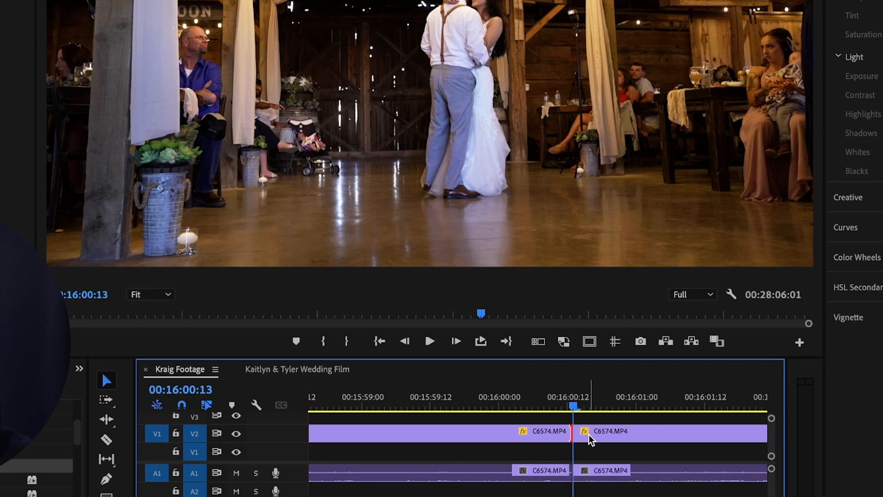
key(super+d)
Play back the Cross Dissolve from shortly before the cut.
drag(574, 404, 431, 403)
key(space)
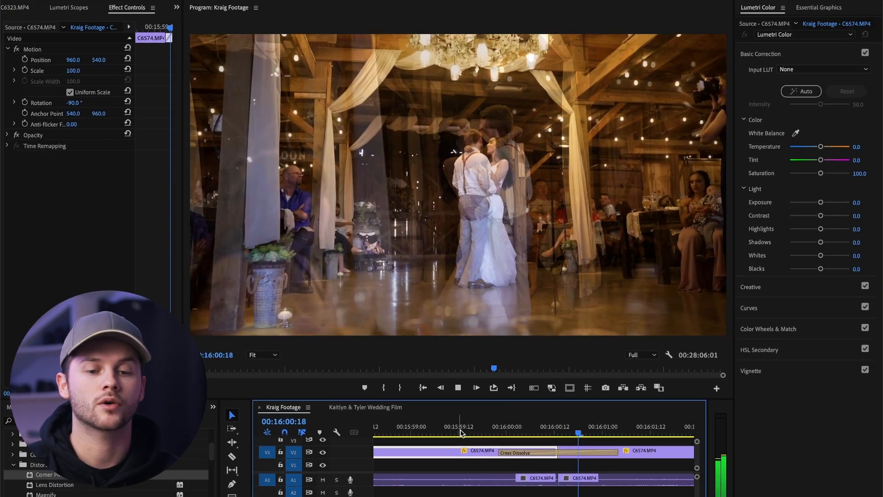
key(space)
Apply the default video transition to the cut between C6574.MP4 and C6575.MP4 and play it back.
scroll(483, 442, down, 5)
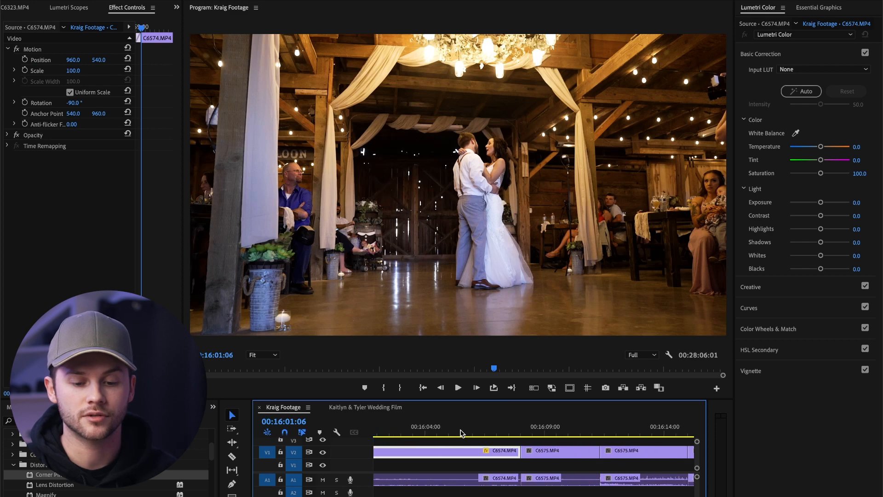
click(523, 450)
key(super+d)
click(493, 427)
key(space)
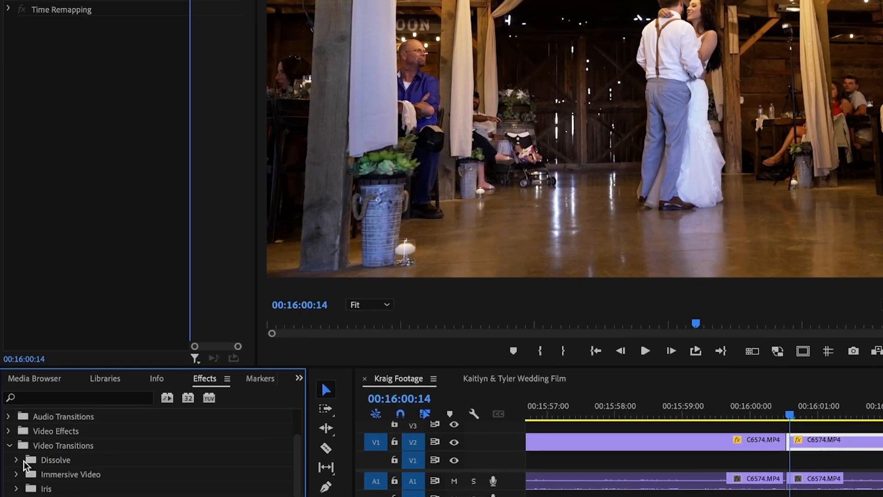
Set Iris Box from the Iris video transitions as the default transition.
click(14, 462)
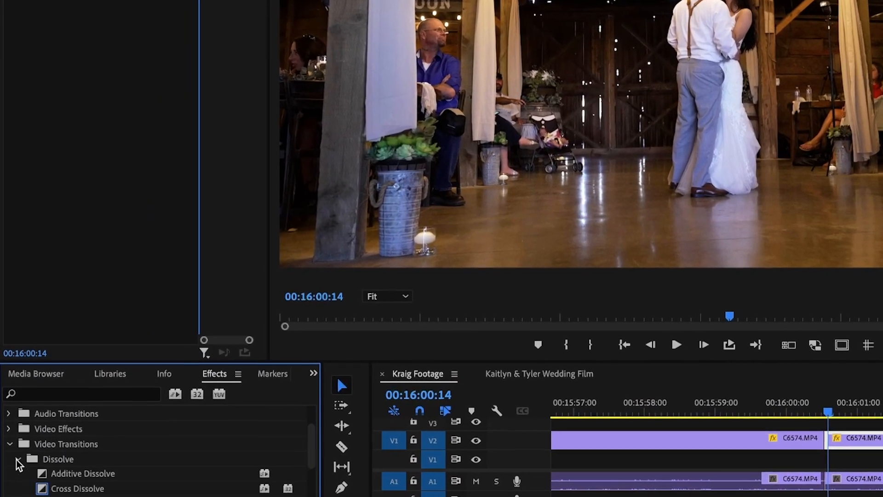
scroll(66, 473, down, 1)
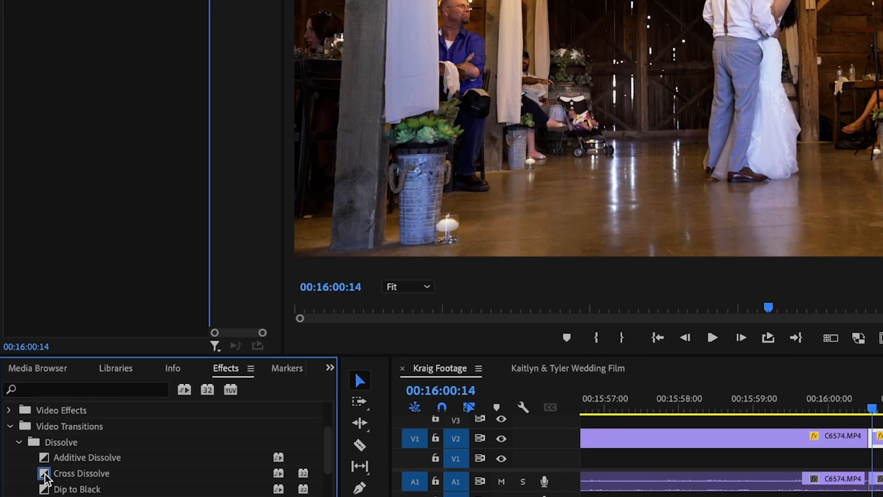
scroll(94, 479, down, 8)
scroll(95, 479, up, 1)
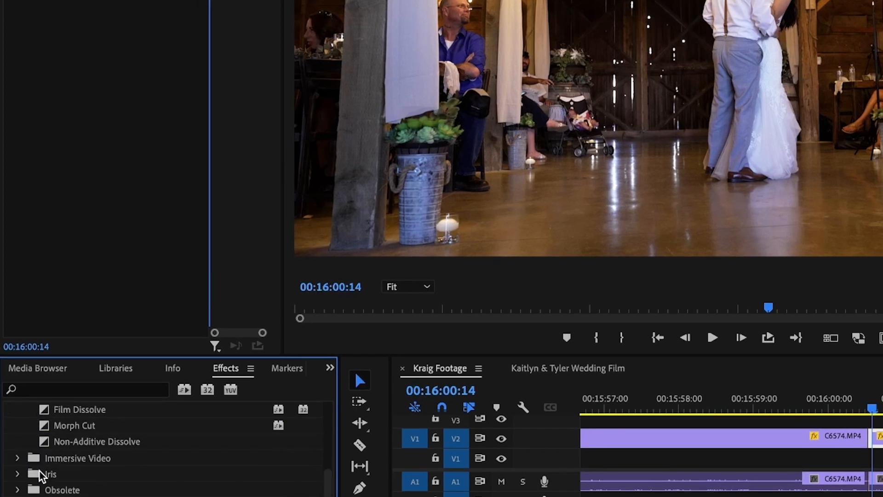
click(18, 474)
scroll(92, 465, down, 2)
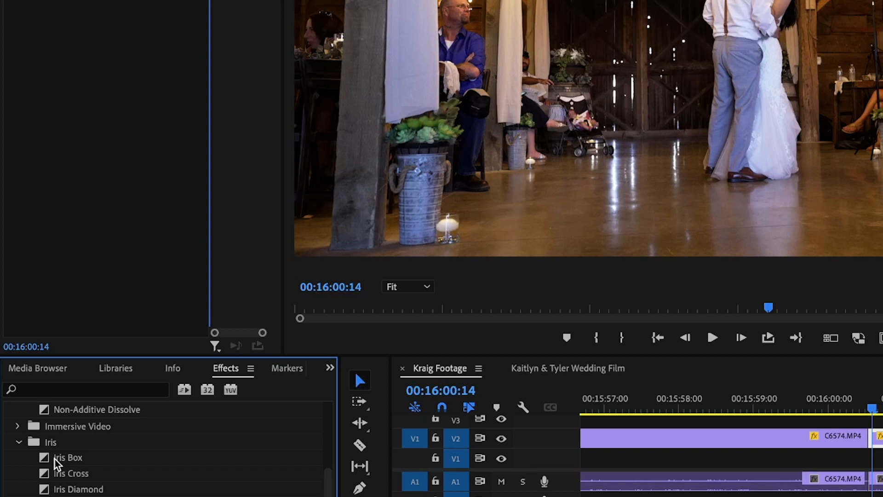
right_click(69, 464)
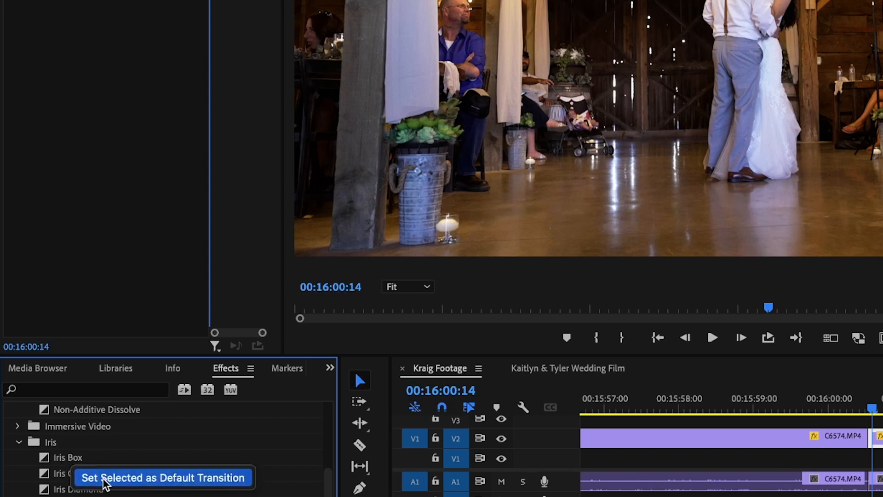
click(129, 478)
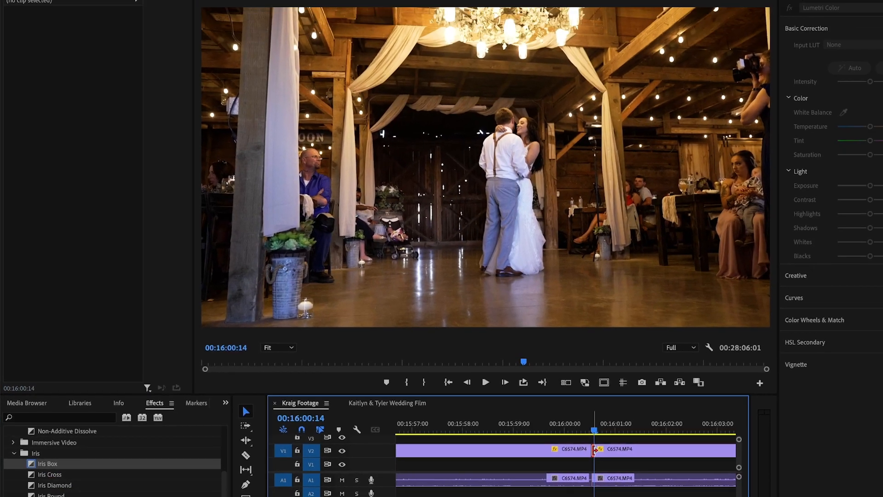
Apply the default video transition to the V2 cut between the C6574.MP4 clips and scrub back and forth across it.
key(super+d)
drag(546, 418, 583, 418)
drag(569, 424, 529, 430)
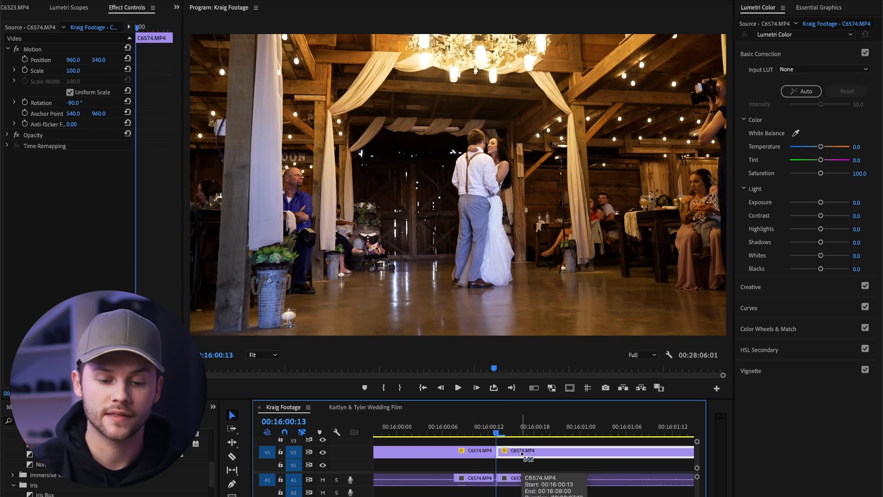
Nudge the selected C6574.MP4 clip on V2 seven frames earlier, one frame at a time.
key(alt+Left)
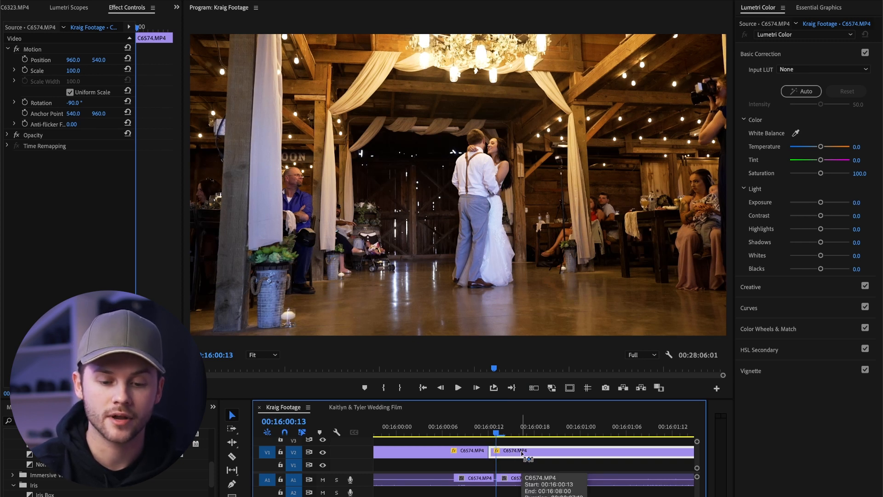
key(alt+Left)
key(alt+Left)
key(alt+Left)
key(alt+Left)
key(alt+Left)
key(alt+Left)
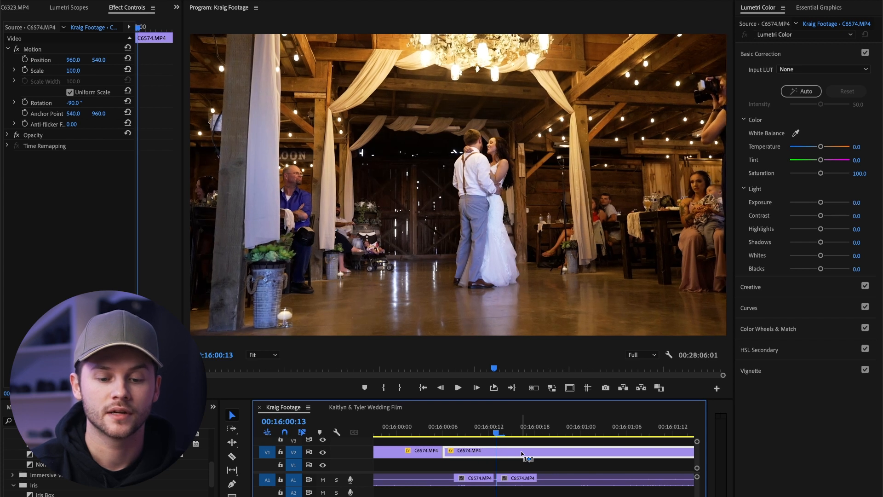
Nudge the same V2 clip frame by frame the other way until it starts at about 00:16:00:18.
key(alt+Right)
key(alt+Right)
key(alt+Right)
key(alt+Right)
key(alt+Right)
key(alt+Right)
key(alt+Right)
key(alt+Right)
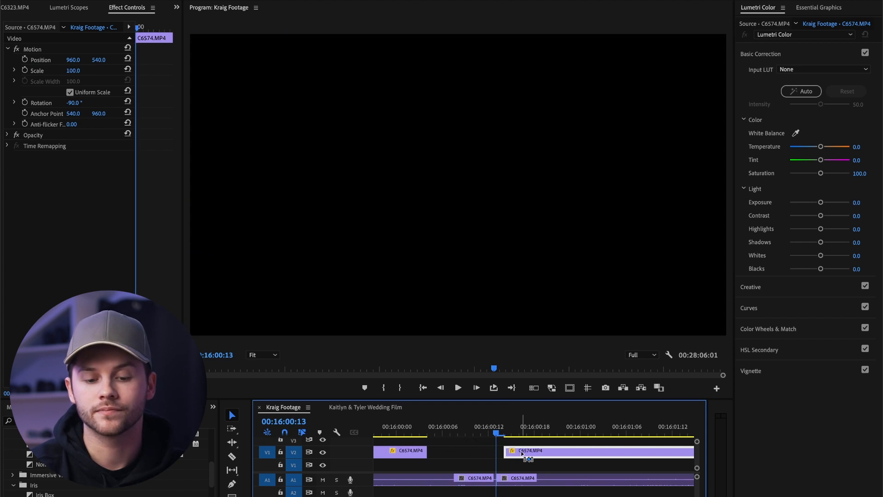
key(alt+Left)
key(alt+Right)
key(alt+Right)
key(alt+Right)
key(alt+Right)
key(alt+Right)
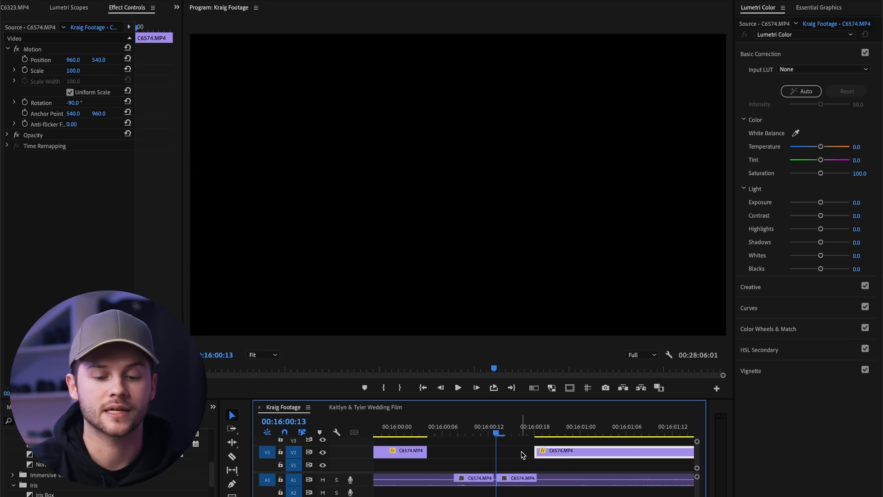
Nudge the V2 clip ten frames further along the timeline and ten frames back again.
key(alt+Right)
key(alt+Right)
key(alt+Right)
key(alt+Right)
key(alt+Right)
key(alt+Right)
key(alt+Right)
key(alt+Right)
key(alt+Right)
key(alt+Right)
key(alt+Left)
key(alt+Left)
key(alt+Left)
key(alt+Left)
key(alt+Left)
key(alt+Left)
key(alt+Left)
key(alt+Left)
key(alt+Left)
key(alt+Left)
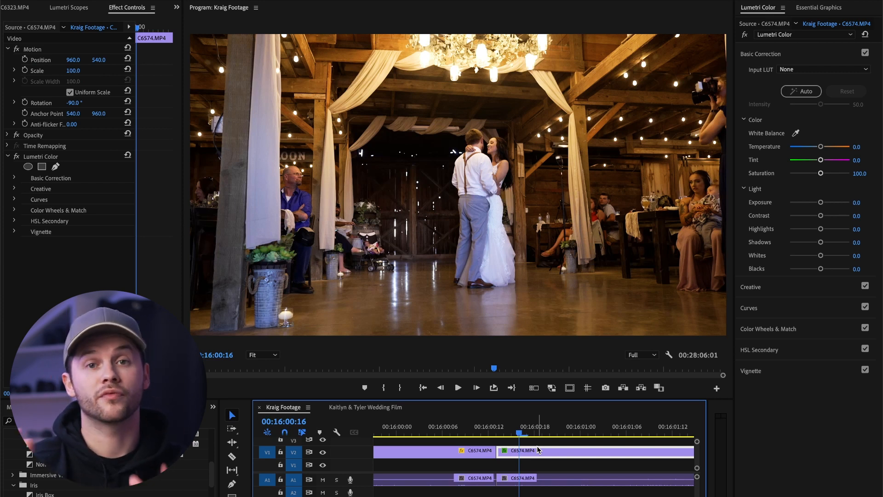
Park the playhead at 00:16:00:18 and raise the C6574.MP4 clip's Lumetri exposure to 2.8.
drag(523, 428, 533, 427)
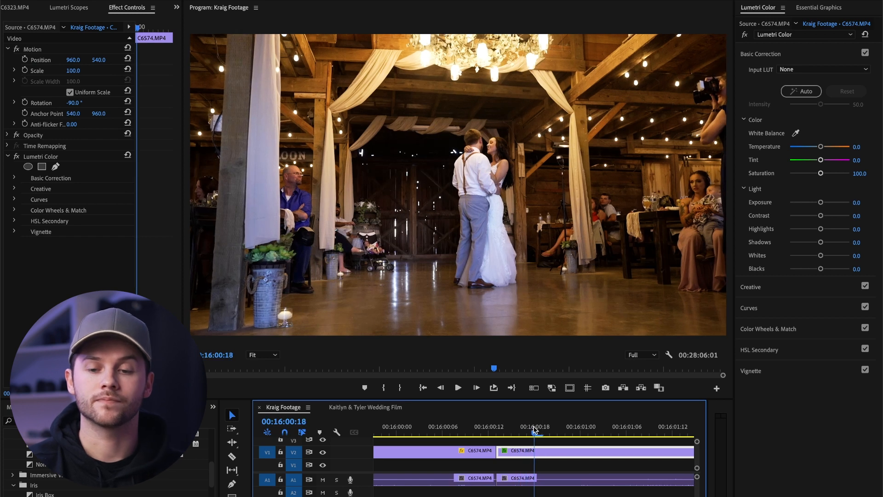
drag(820, 202, 837, 204)
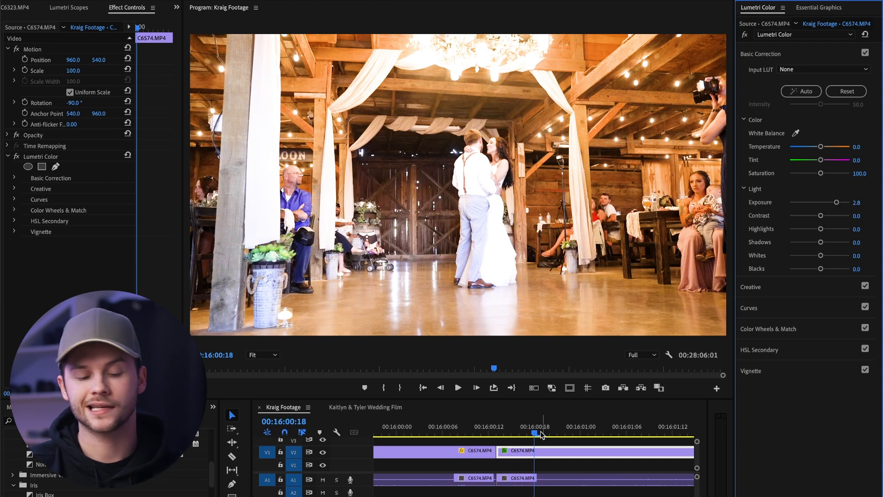
Undo and redo the exposure change several times in a row to compare the clip with and without it.
key(ctrl+z)
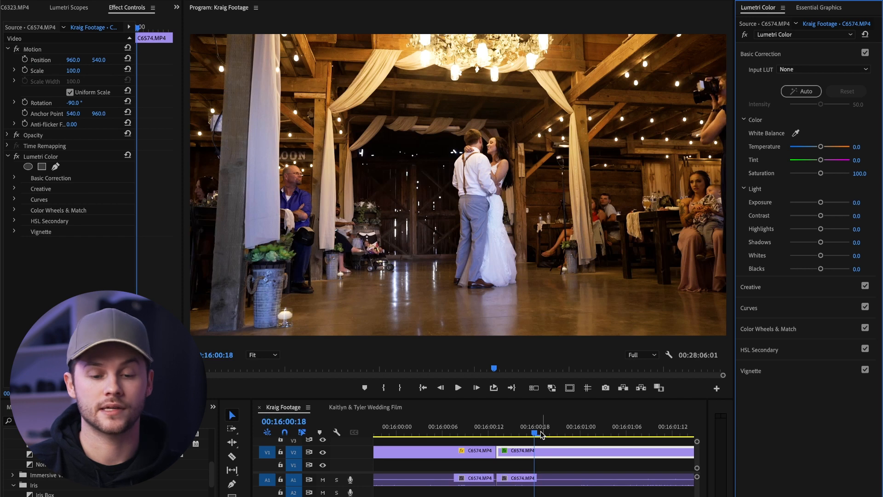
key(ctrl+shift+z)
key(ctrl+z)
key(ctrl+shift+z)
key(ctrl+z)
key(ctrl+shift+z)
key(ctrl+z)
key(ctrl+shift+z)
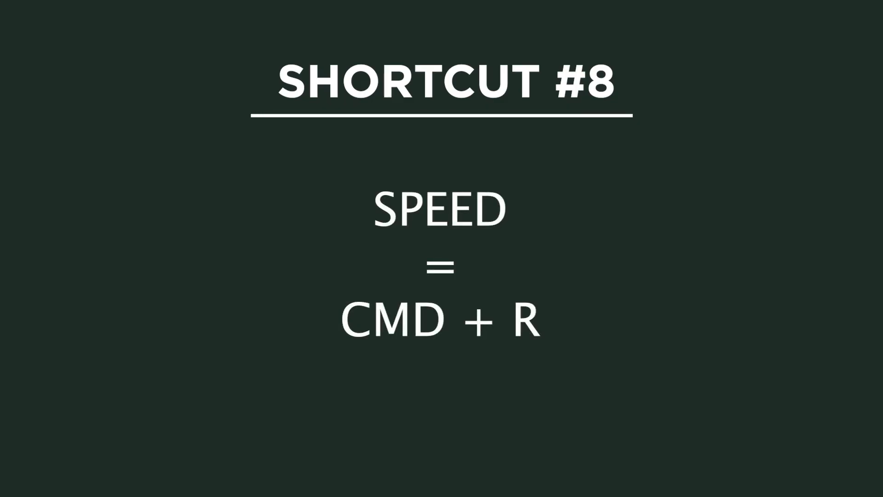
Set the speed of the selected C6574.MP4 clip on V2 to 40% and play the slowed footage.
key(super+r)
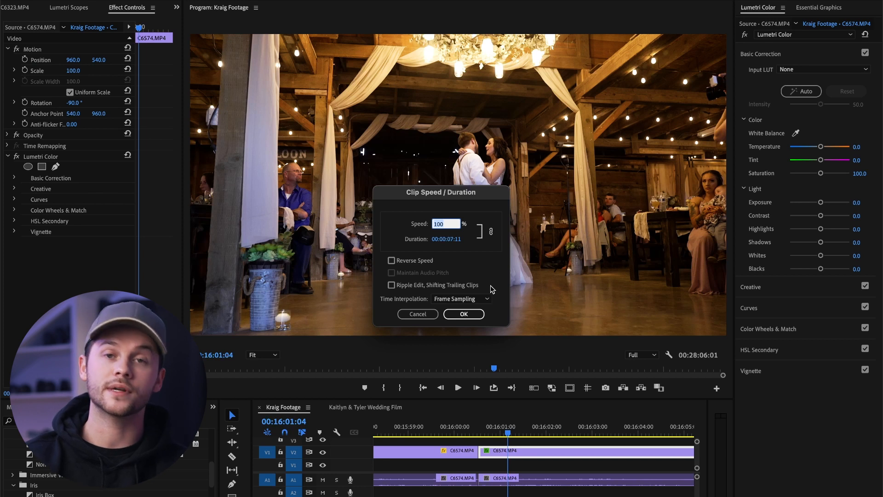
text(4)
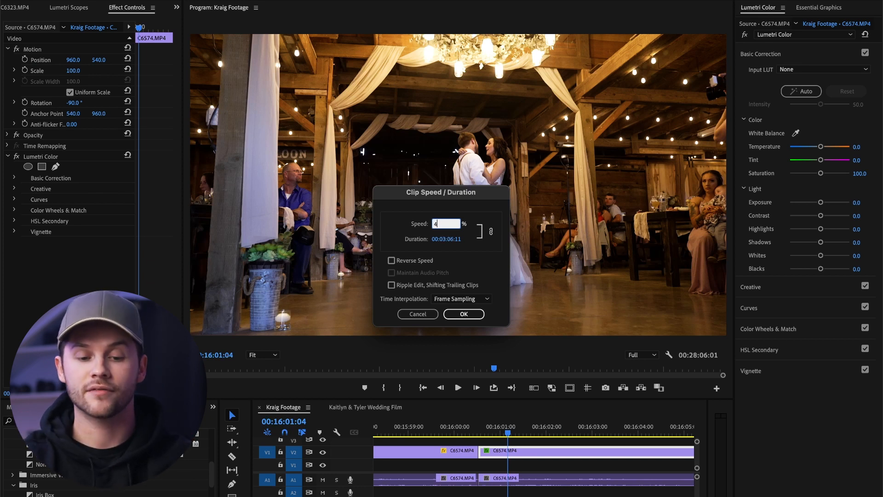
key(Return)
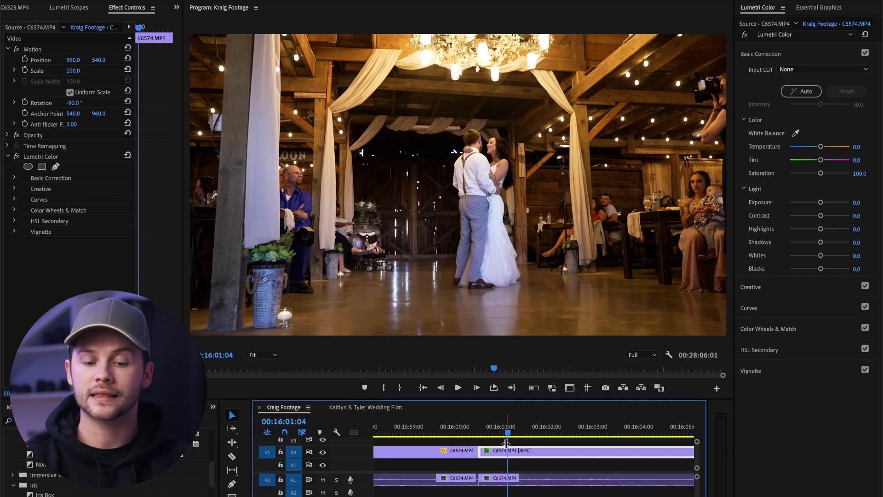
click(499, 493)
key(space)
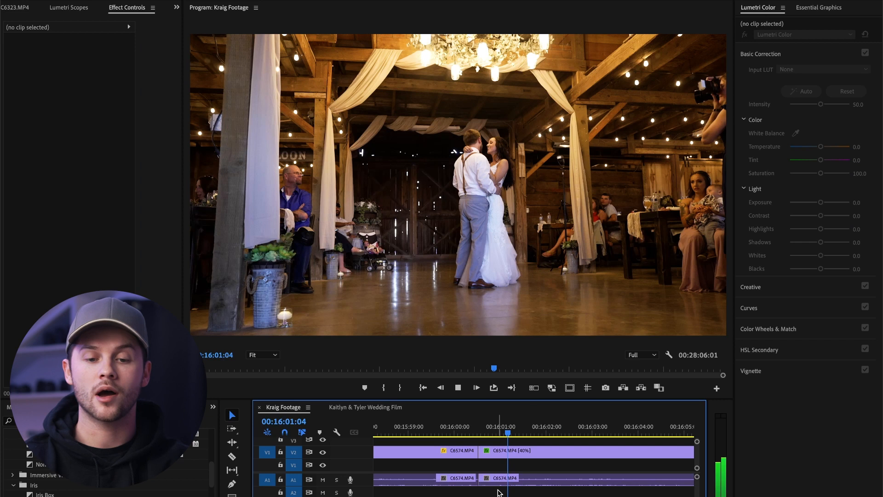
Set the slowed V2 clip's speed back to 100% and play it from near its start.
click(566, 454)
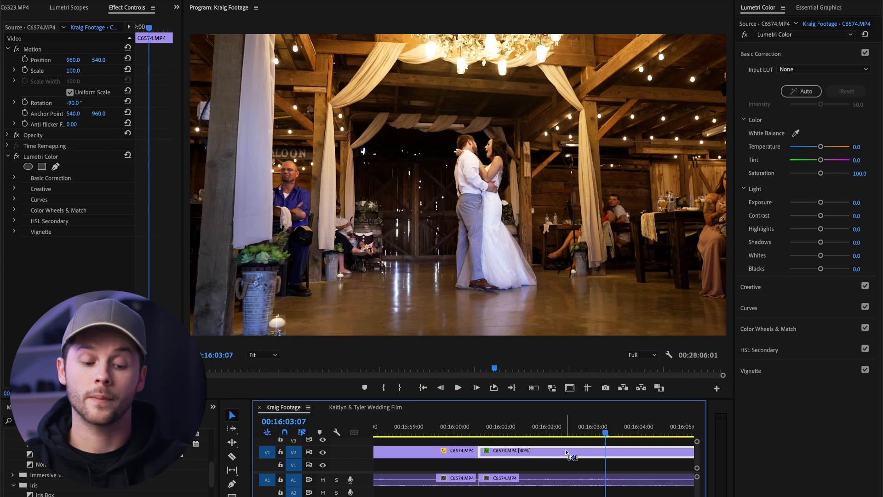
key(ctrl+r)
text(100)
key(Return)
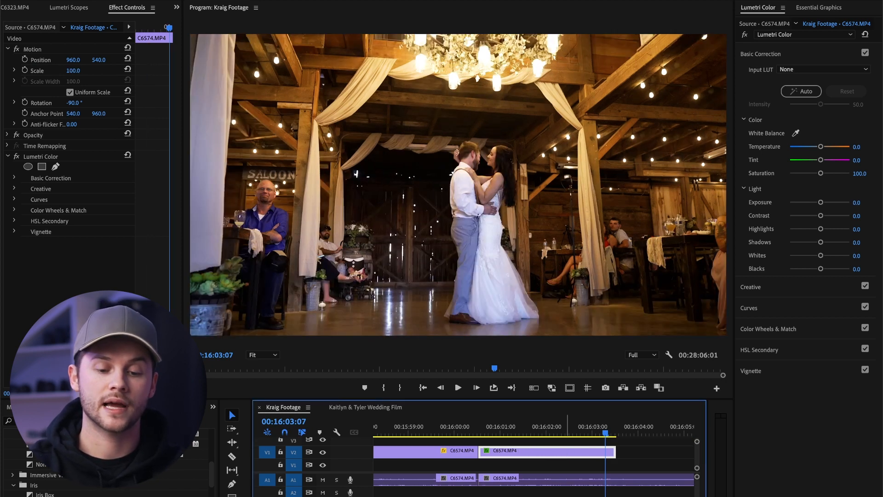
click(490, 430)
key(space)
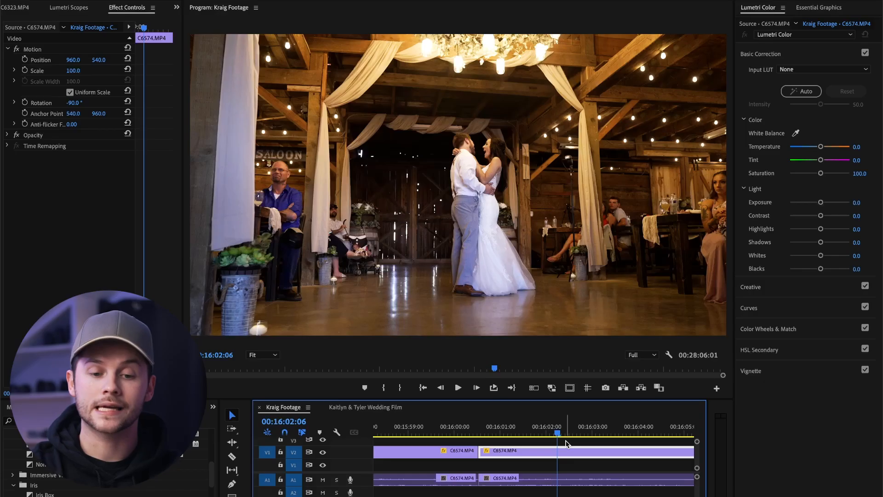
Create a new sequence with the DSLR 1080p24 preset, keeping the suggested name.
key(super+n)
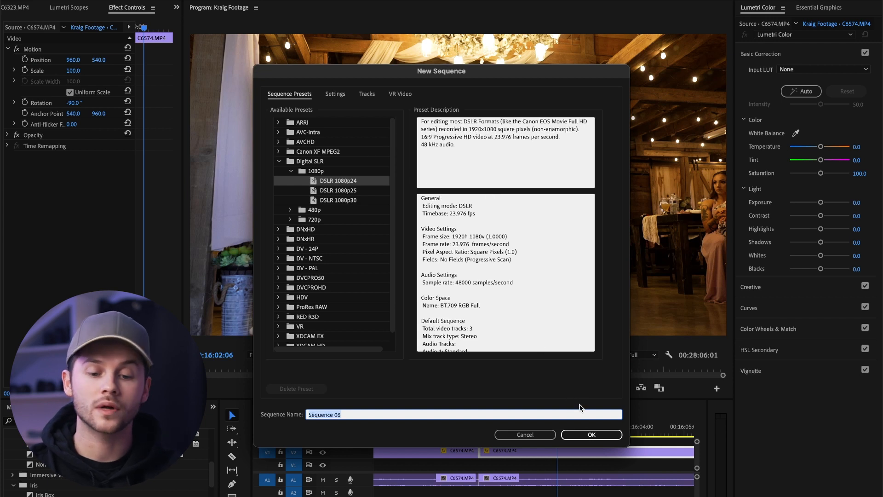
click(592, 435)
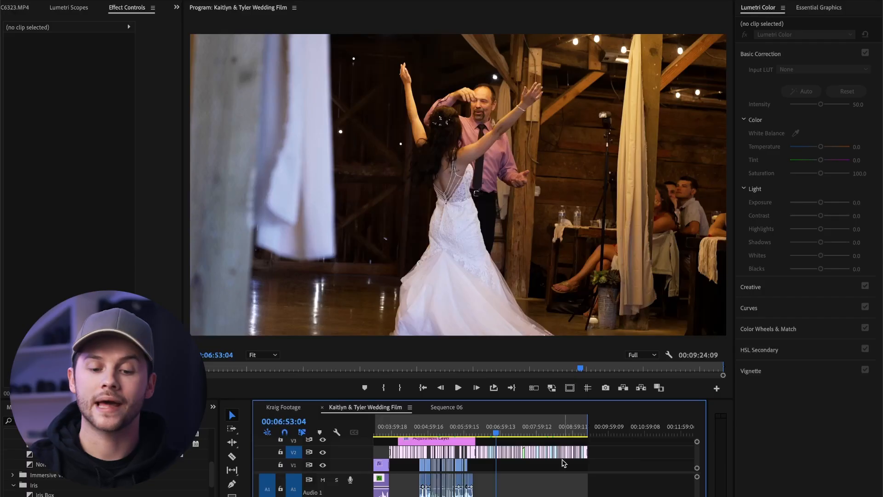
Look through the wedding film sequence's timeline and place the playhead at 00:08:55:07.
scroll(521, 448, down, 2)
scroll(521, 448, left, 2)
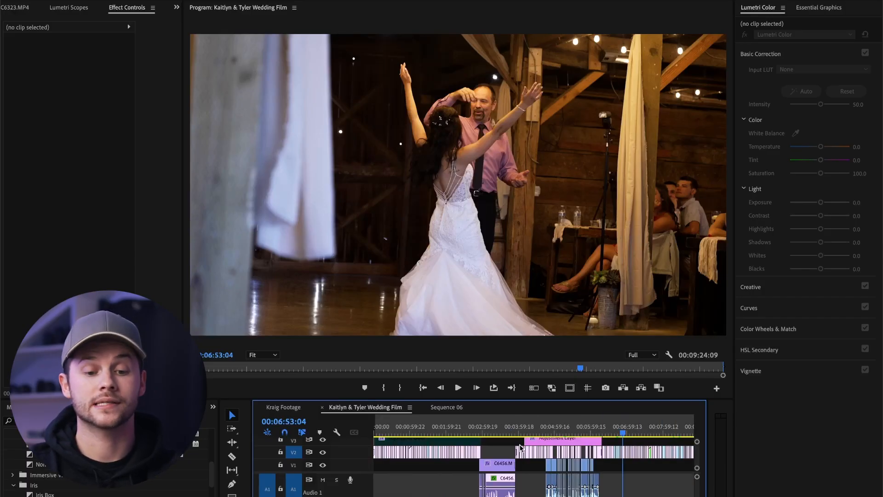
drag(521, 427, 362, 430)
scroll(448, 458, right, 3)
click(605, 428)
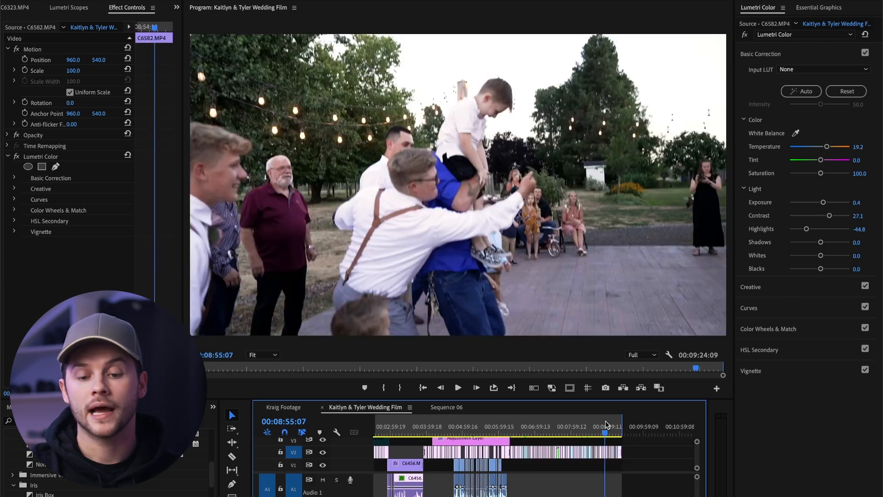
Open the export settings for the wedding film sequence and scrub the export preview to 00:04:41:12.
key(super+m)
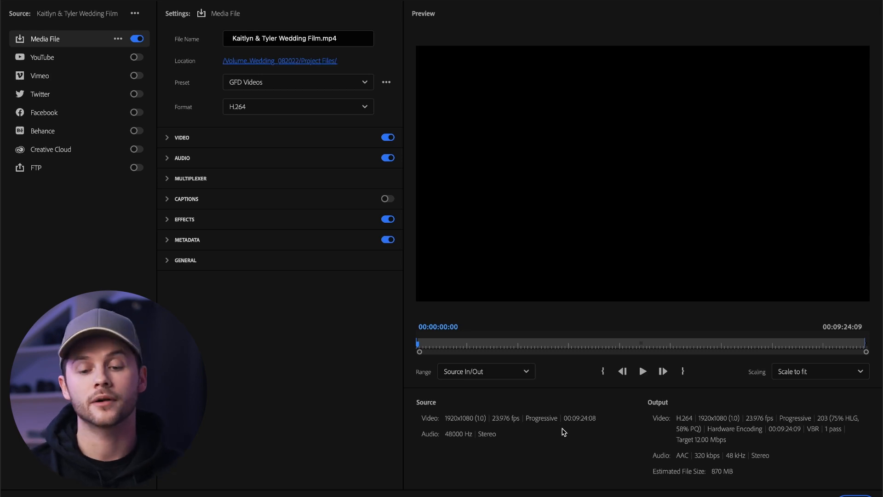
drag(623, 344, 642, 346)
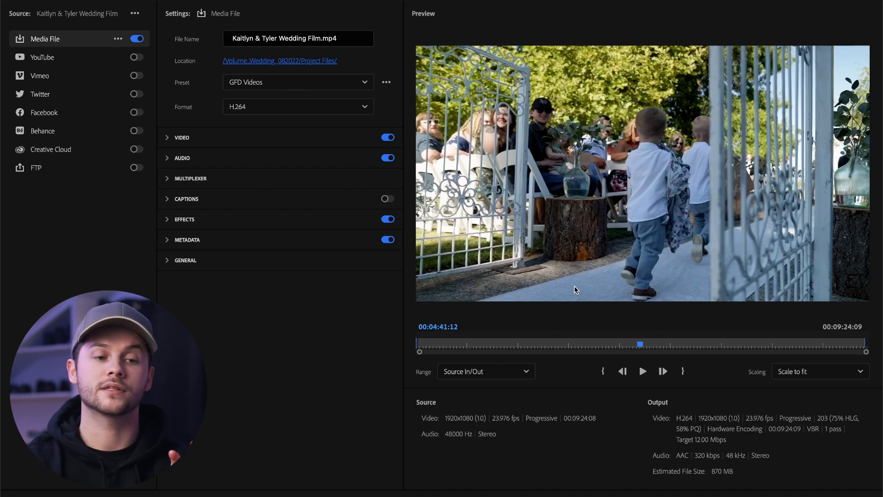
click(83, 0)
mouse_move(161, 0)
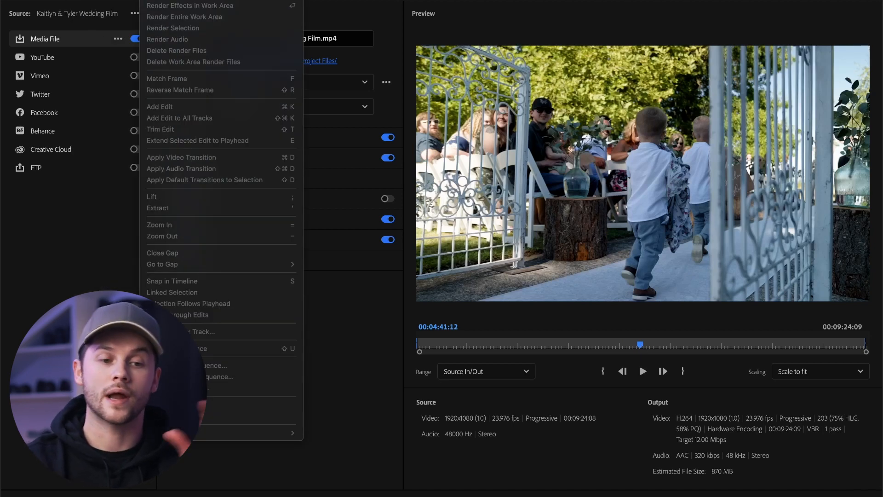
mouse_move(83, 0)
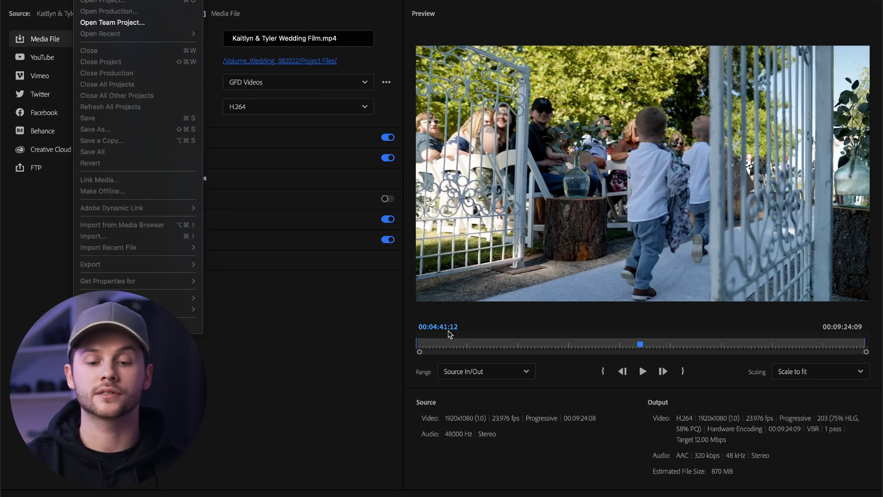
click(561, 431)
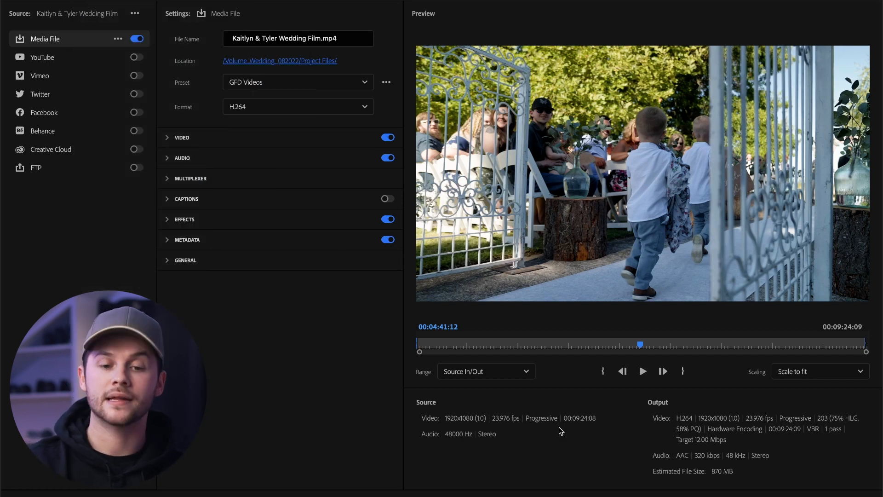